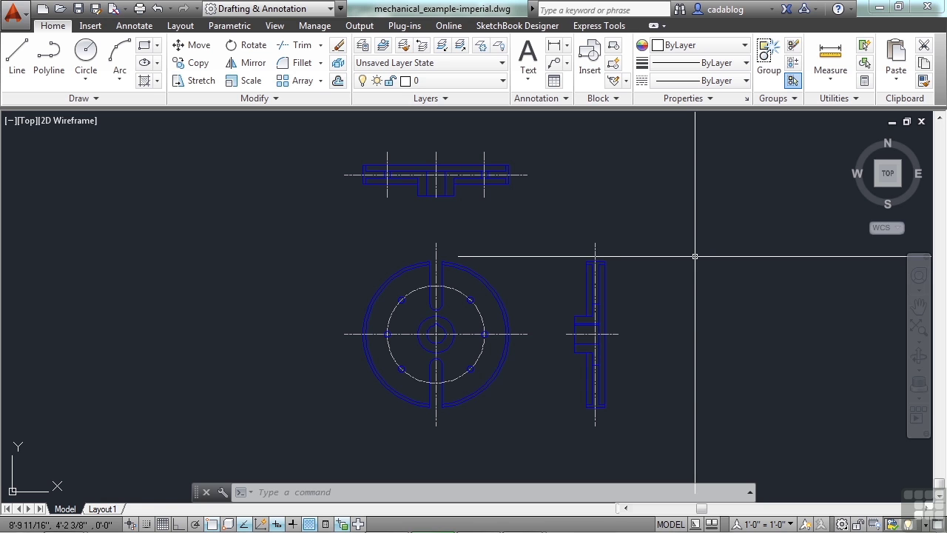
# Step: Bring up Drawing Units with UNITS and move the dialog left, beside the part drawing
pyautogui.write('units')
pyautogui.press('Return')
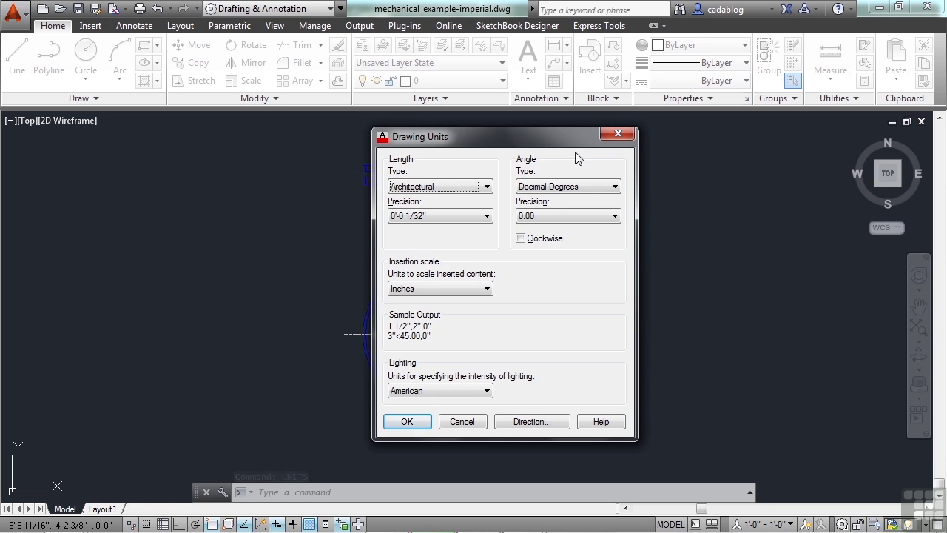
pyautogui.moveTo(555, 136); pyautogui.dragTo(217, 145)
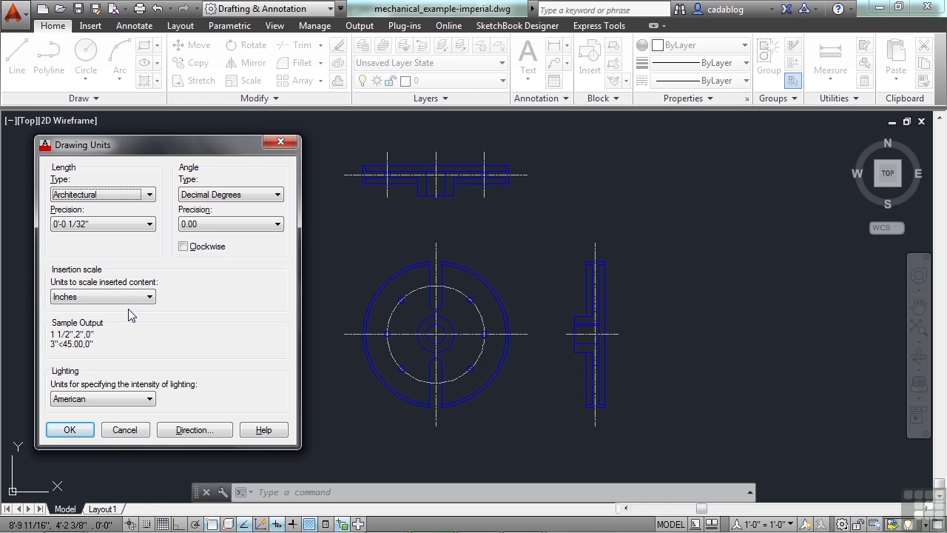
pyautogui.click(151, 298)
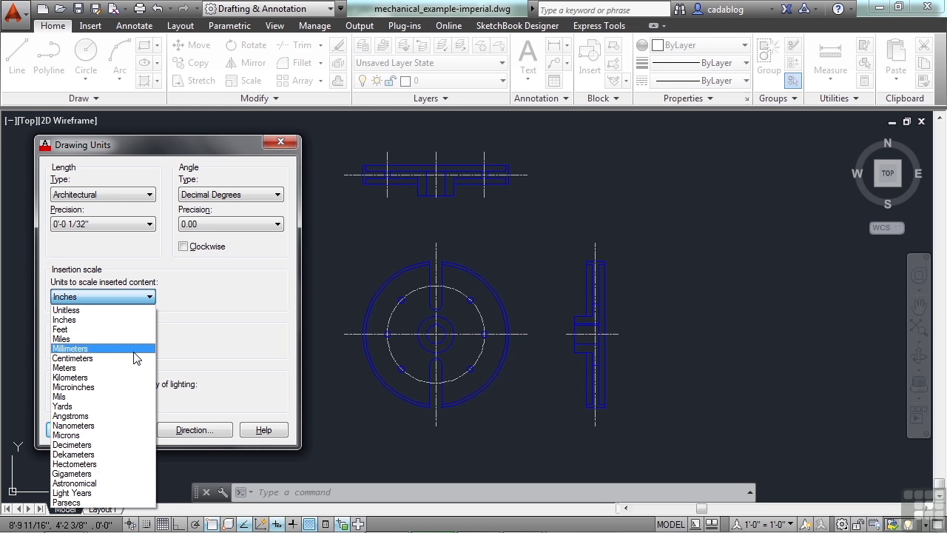
pyautogui.click(123, 320)
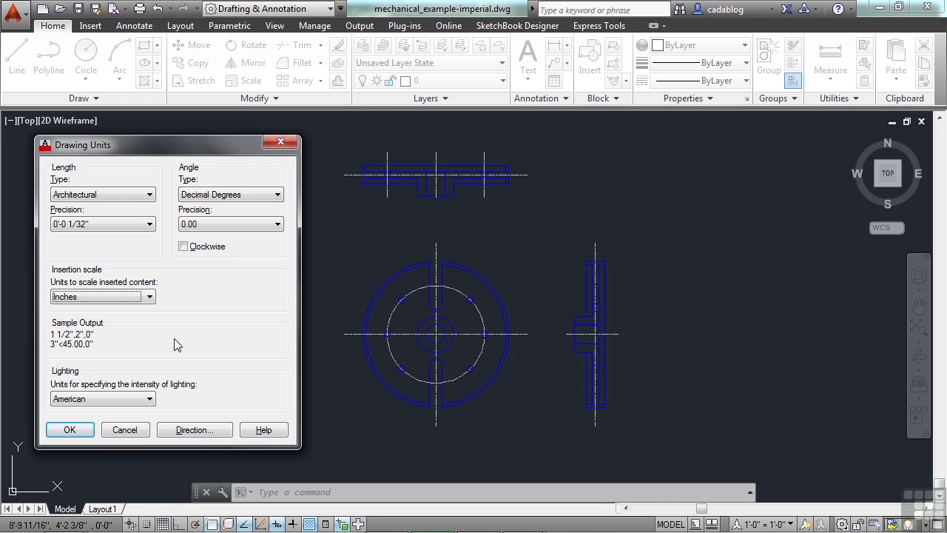
# Step: Show the Length Type formats: Architectural, Decimal, Engineering, Fractional and Scientific
pyautogui.click(150, 199)
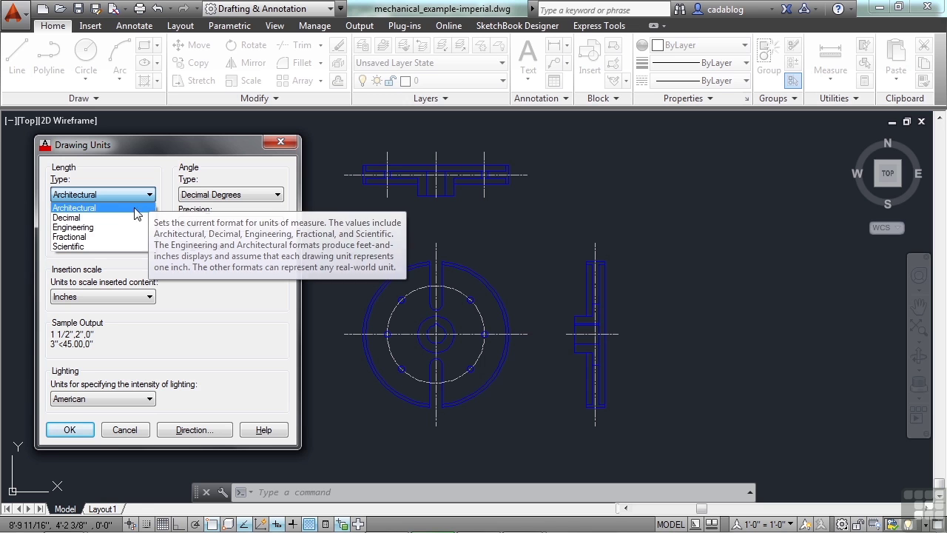
# Step: Keep Architectural units and draw a 1-inch test line left of the part
pyautogui.click(122, 209)
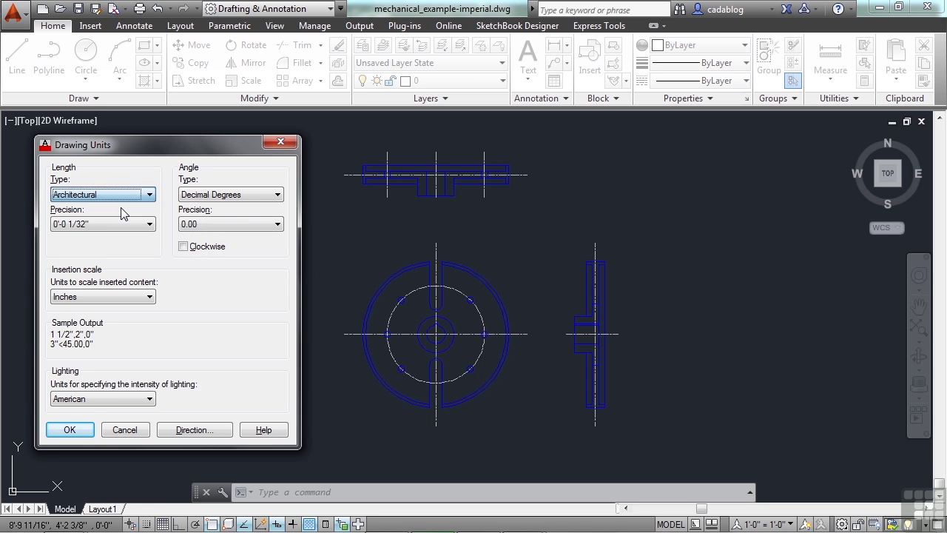
pyautogui.click(70, 430)
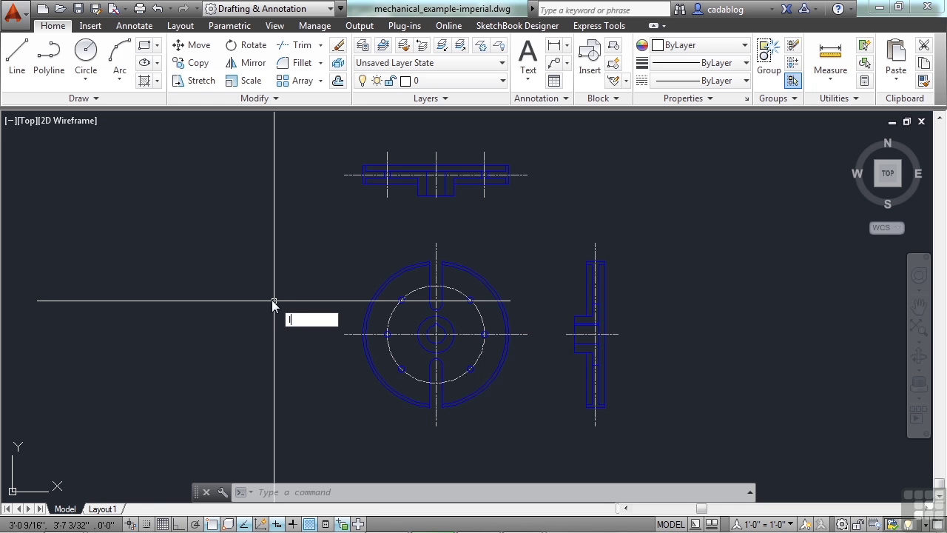
pyautogui.write('l')
pyautogui.press('Return')
pyautogui.click(186, 252)
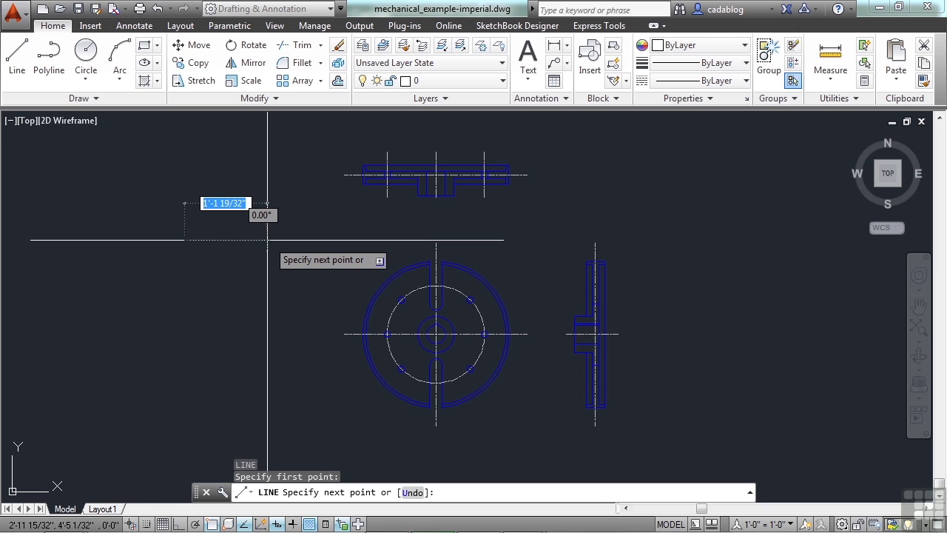
pyautogui.write('1')
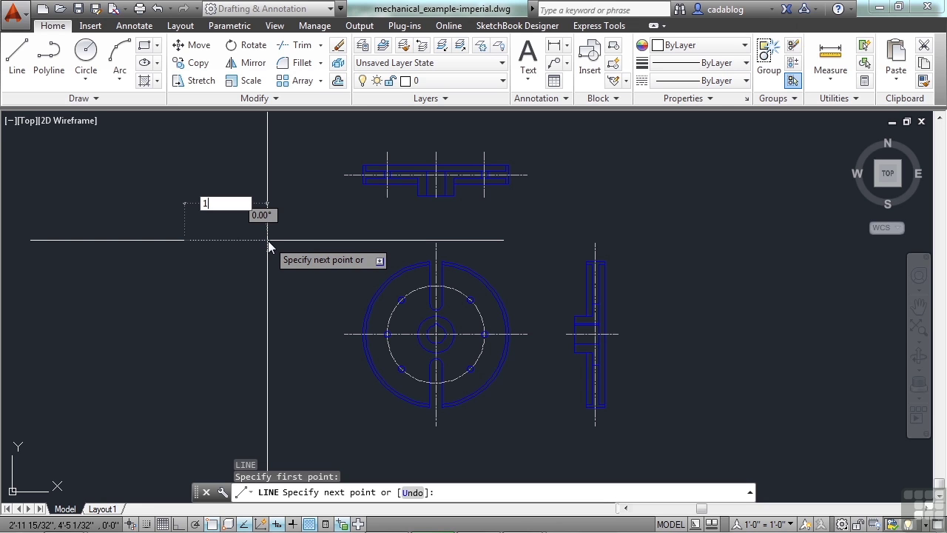
pyautogui.press('Return')
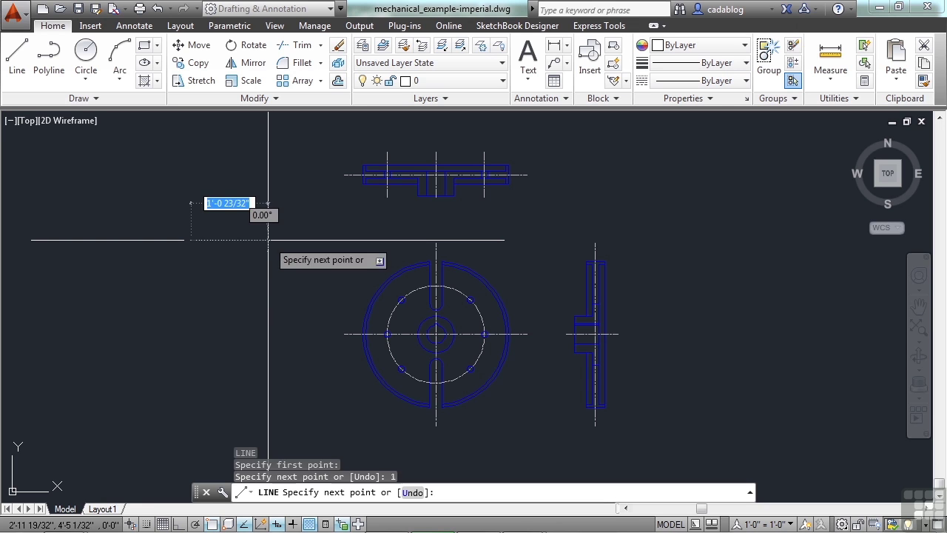
pyautogui.scroll(4, 181, 239)
pyautogui.scroll(3, 181, 239)
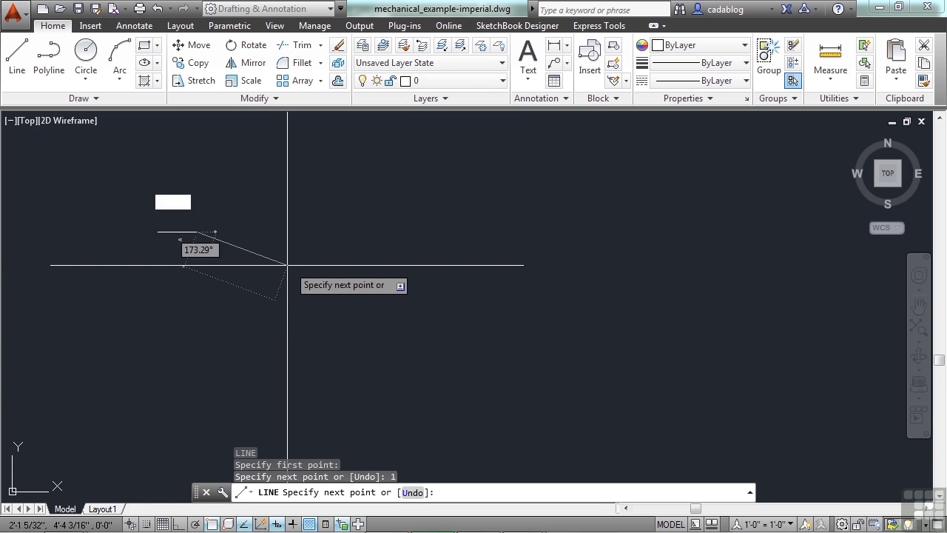
pyautogui.press('Return')
# Step: Lengthen the test line from its end grip to about 1'-9 13/16"
pyautogui.click(185, 232)
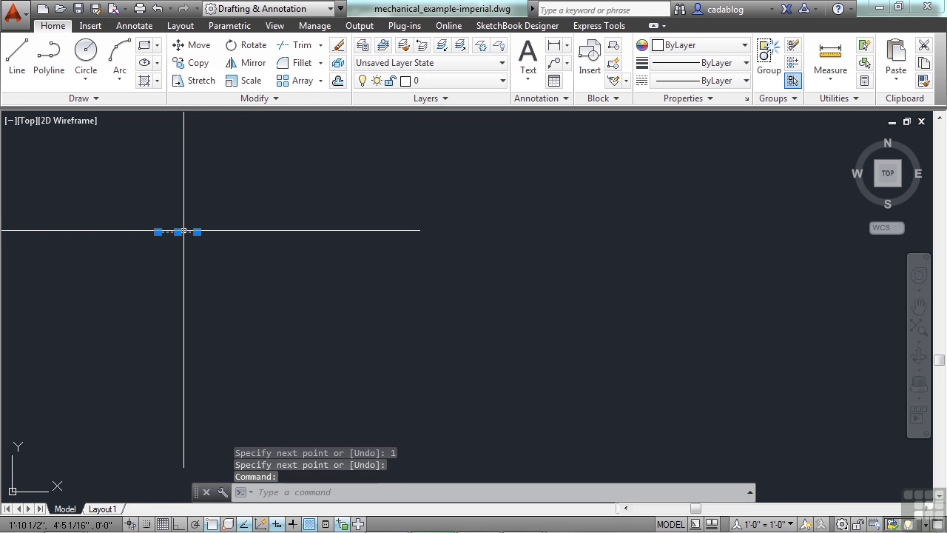
pyautogui.moveTo(197, 231)
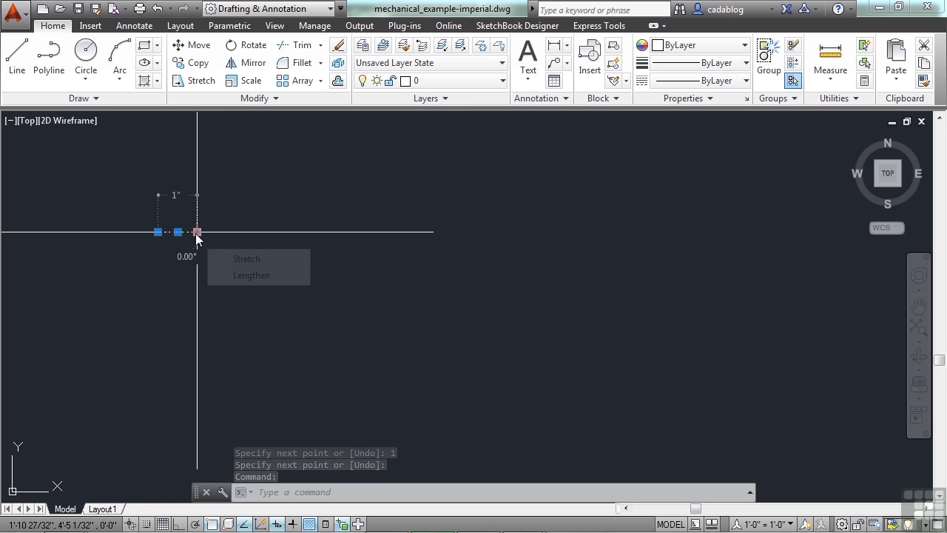
pyautogui.click(231, 274)
pyautogui.scroll(-2, 234, 270)
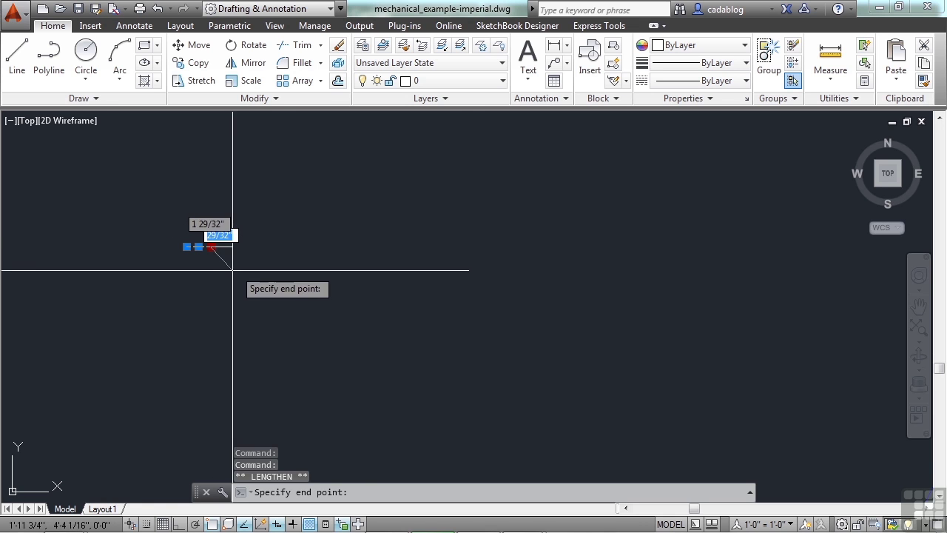
pyautogui.scroll(-2, 422, 266)
pyautogui.scroll(-2, 427, 271)
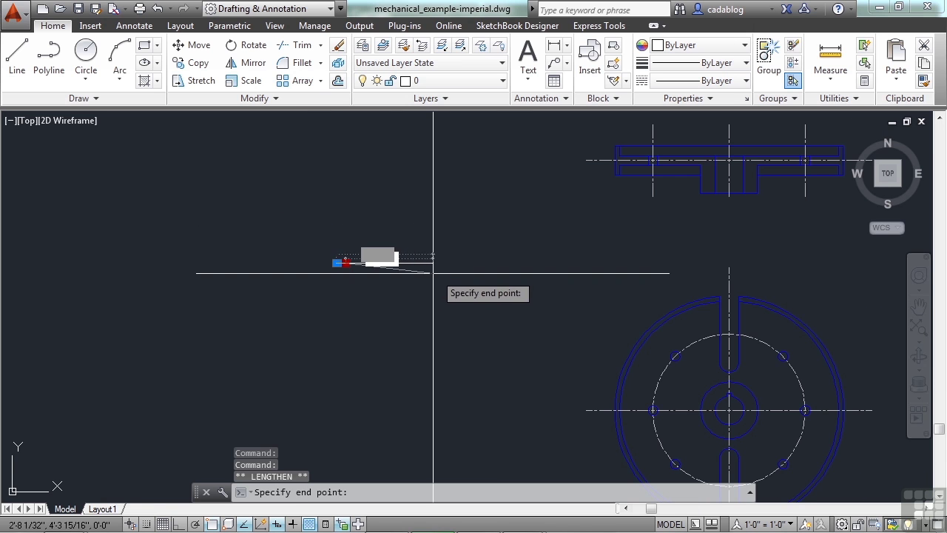
pyautogui.click(545, 278)
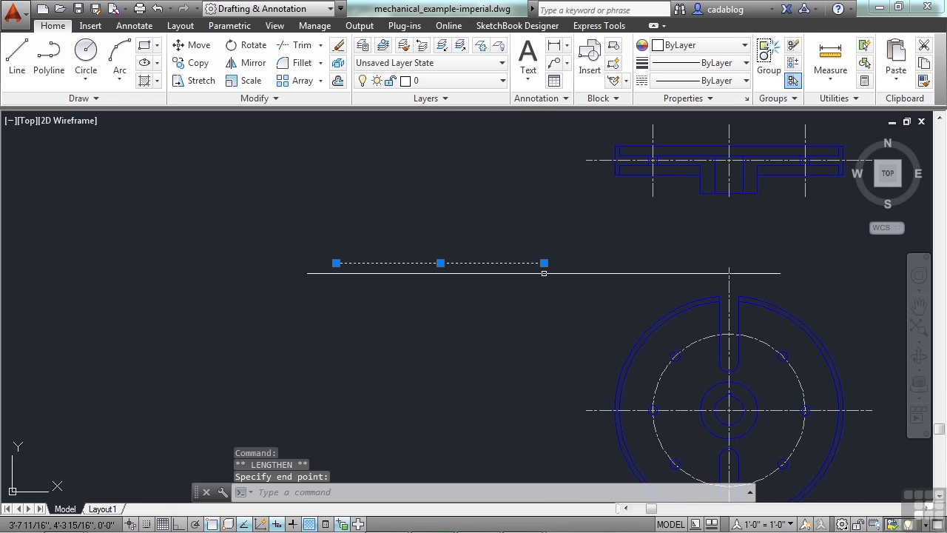
pyautogui.moveTo(545, 264)
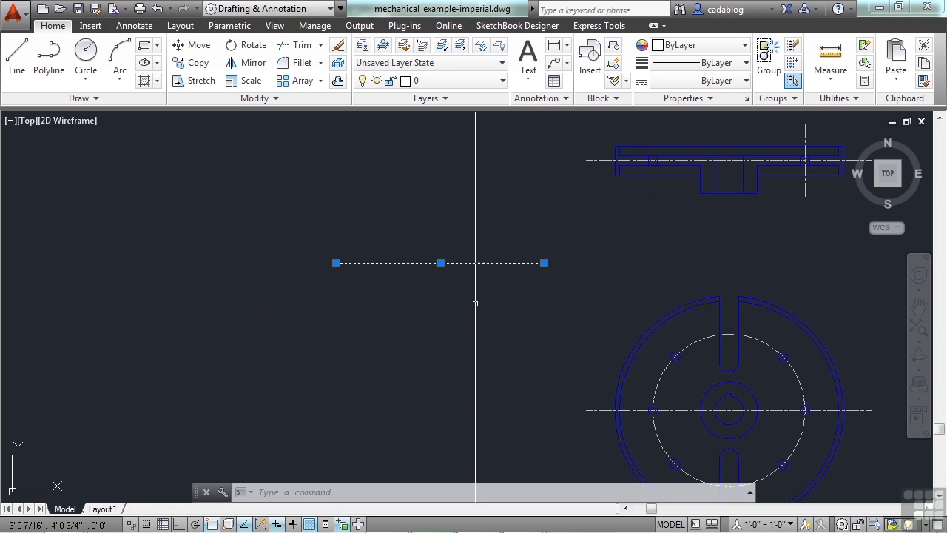
# Step: Switch Length Type to Decimal and check the test line now reads 21.82372
pyautogui.press('Escape')
pyautogui.write('units')
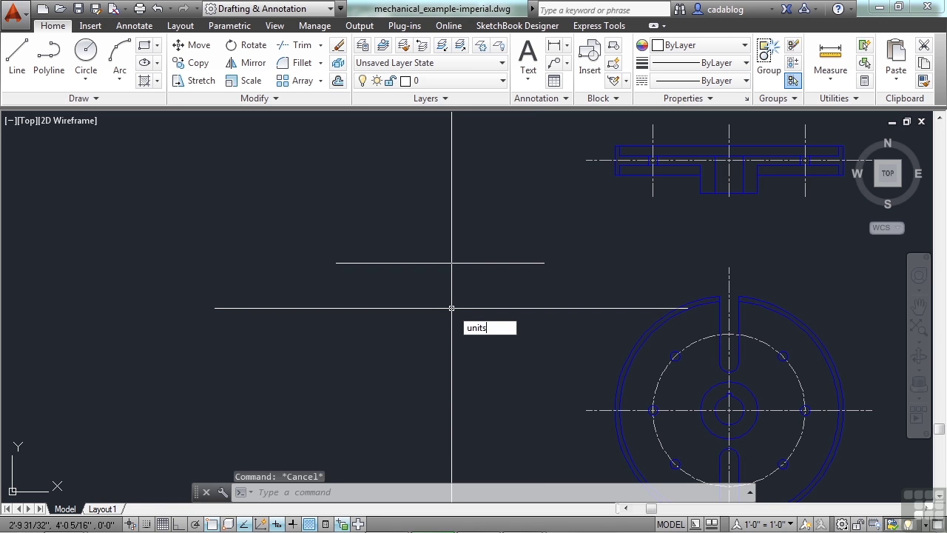
pyautogui.press('Return')
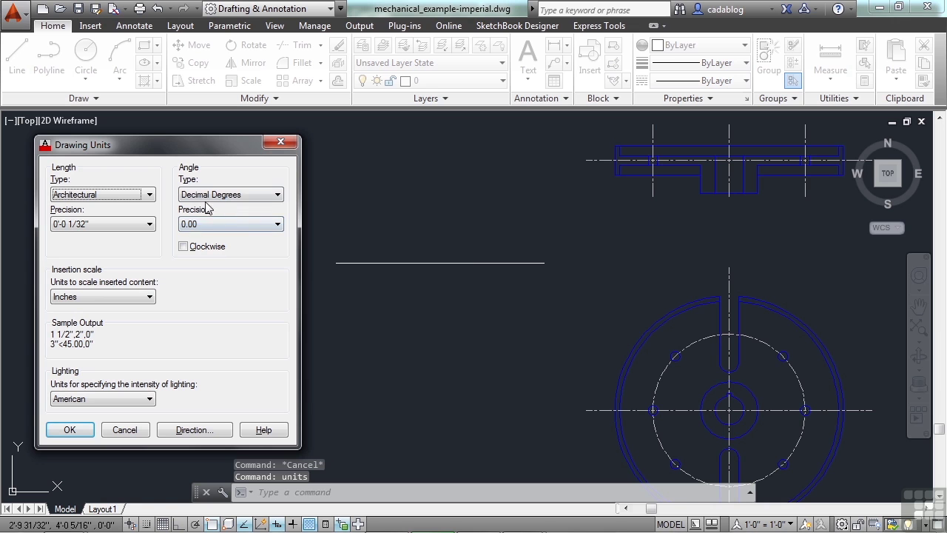
pyautogui.click(150, 195)
pyautogui.click(130, 220)
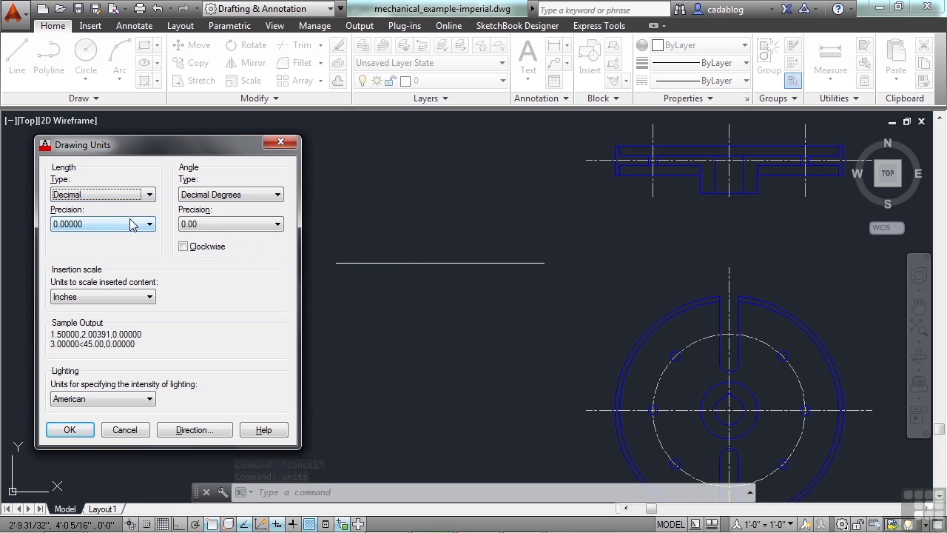
pyautogui.click(74, 431)
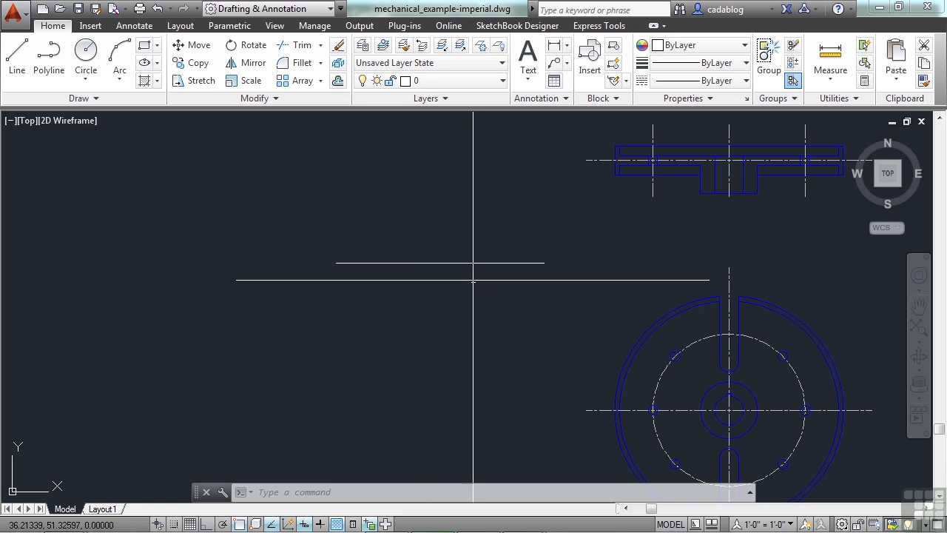
pyautogui.click(469, 263)
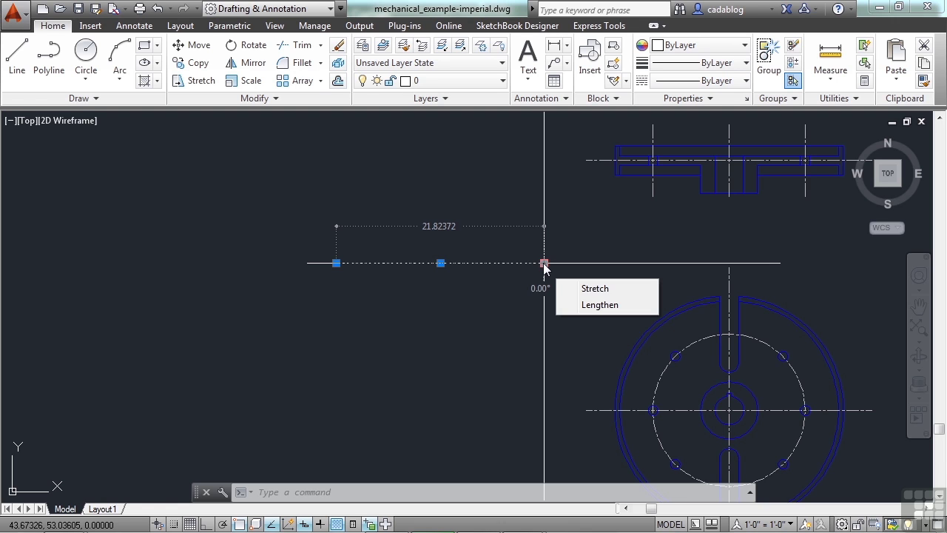
pyautogui.press('Escape')
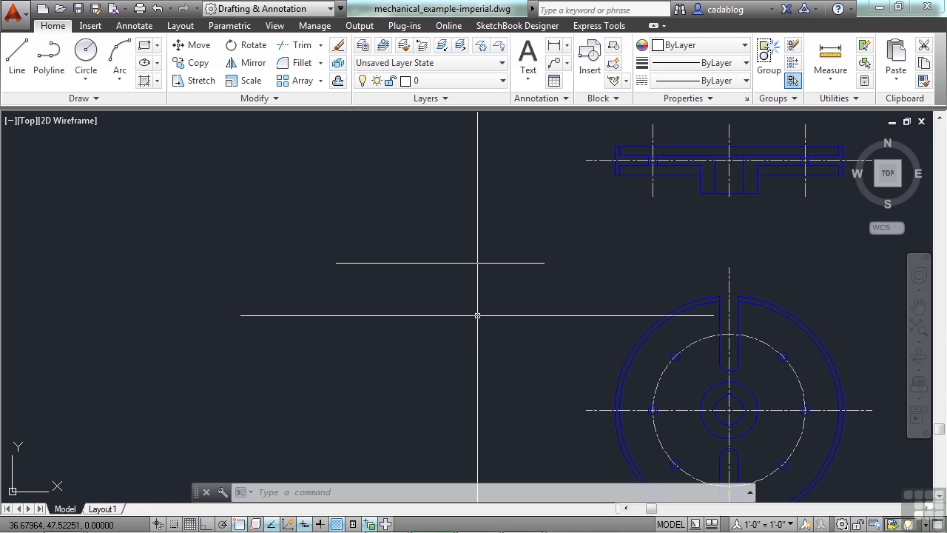
# Step: Reopen Drawing Units and set Length Type back to Architectural
pyautogui.write('units')
pyautogui.press('Return')
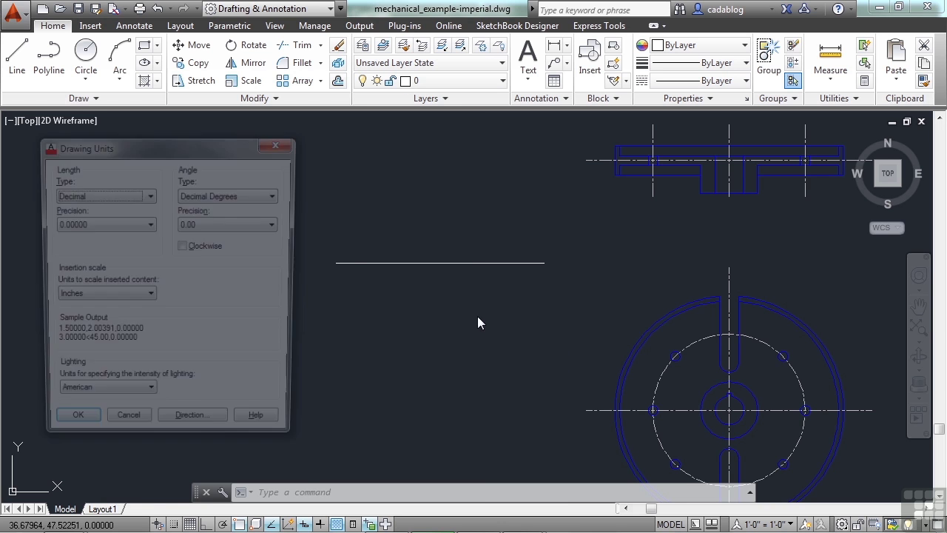
pyautogui.click(149, 195)
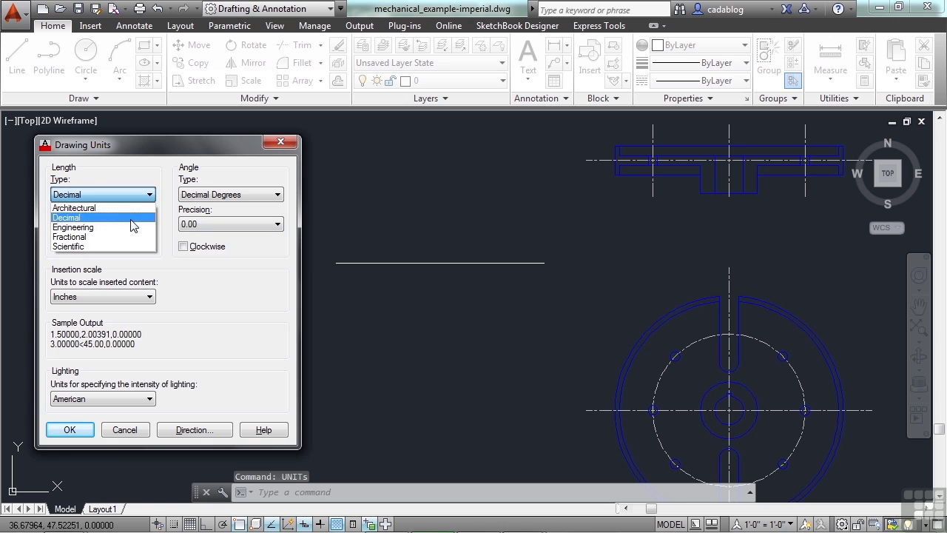
pyautogui.click(126, 208)
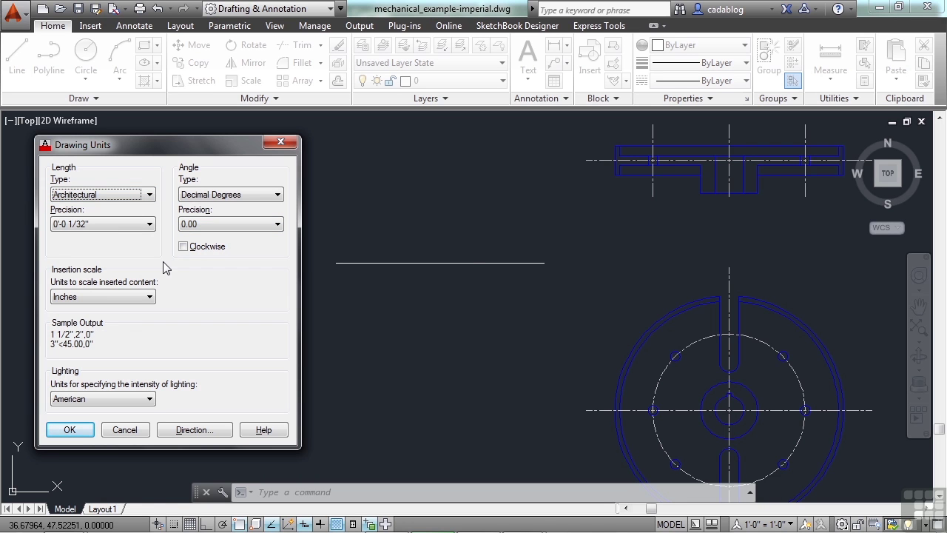
pyautogui.click(150, 194)
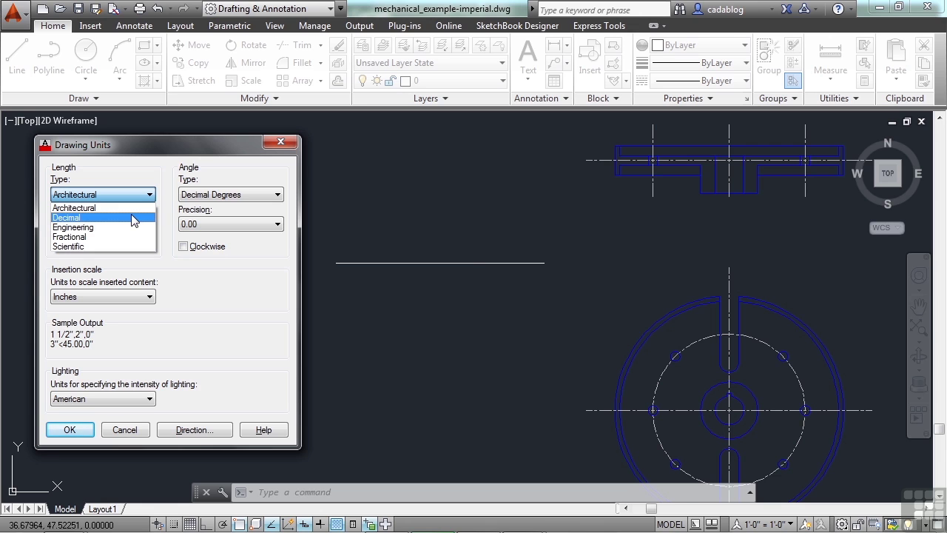
pyautogui.click(157, 280)
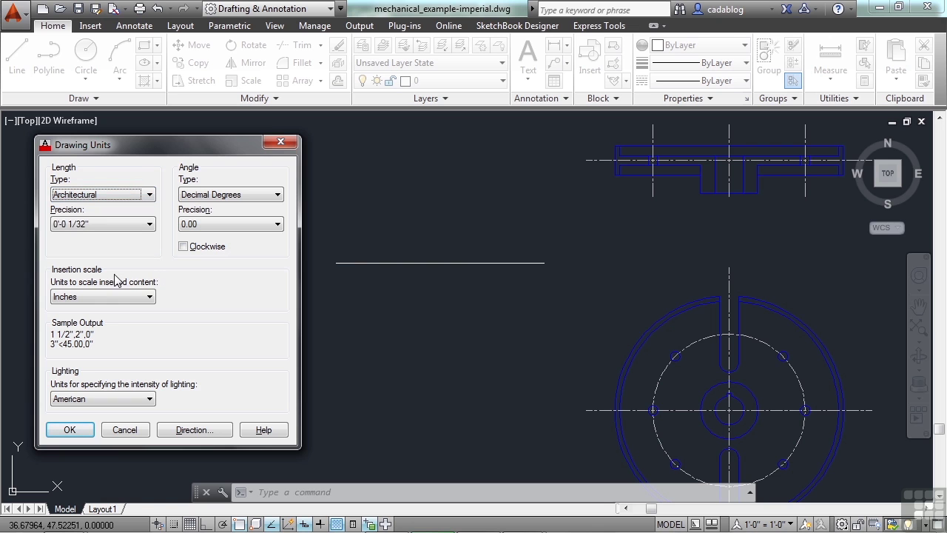
# Step: Set insertion scale to Millimeters, apply the units, and accept the Insert Units warning
pyautogui.click(150, 297)
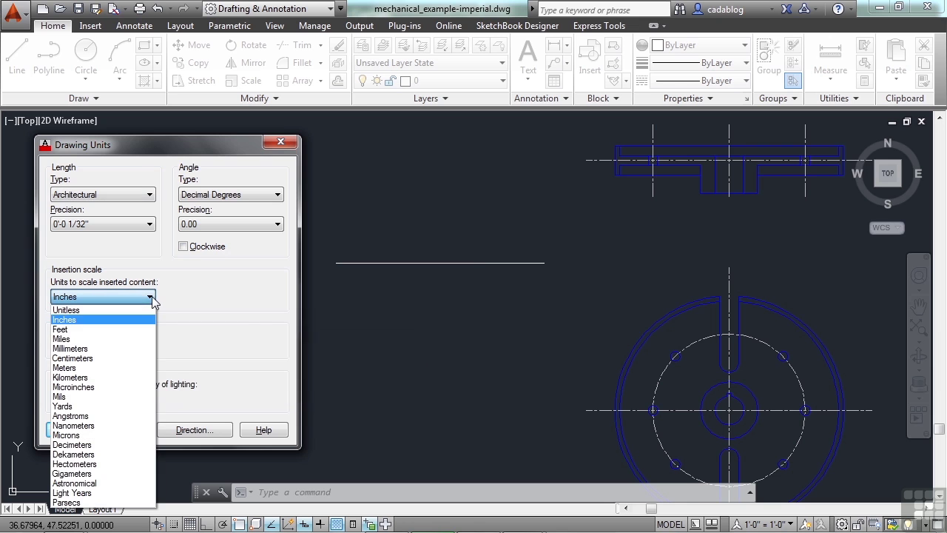
pyautogui.click(124, 348)
pyautogui.click(70, 430)
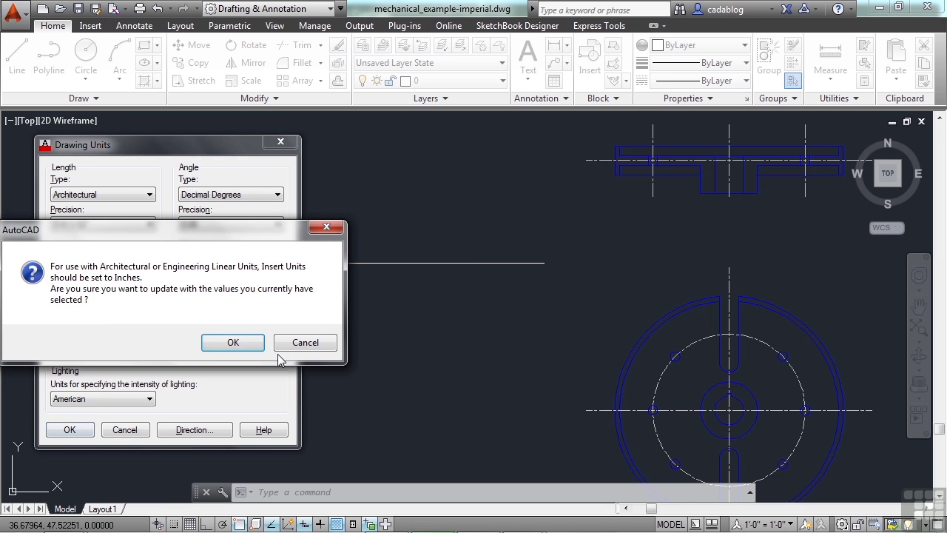
pyautogui.click(232, 342)
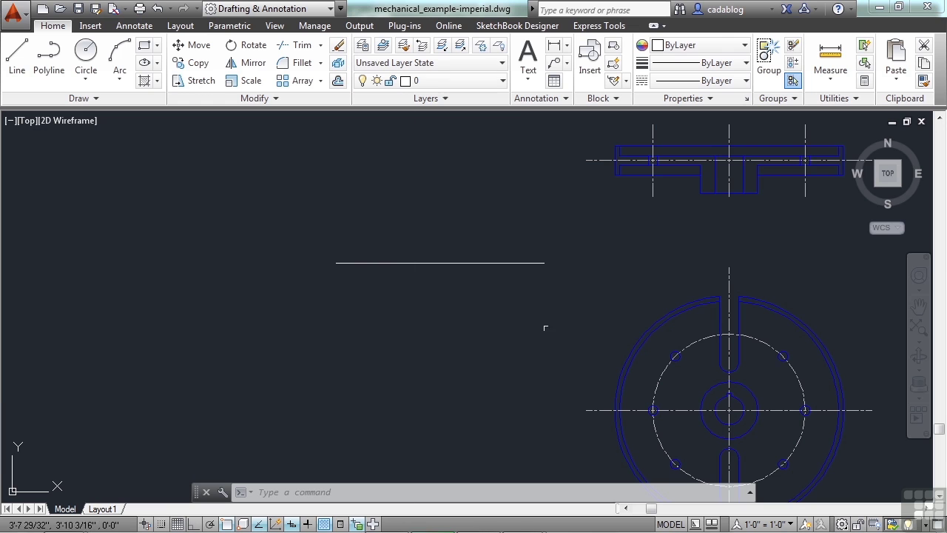
# Step: Confirm the test line still reads 1'-9 13/16", then rerun UNITS
pyautogui.click(516, 263)
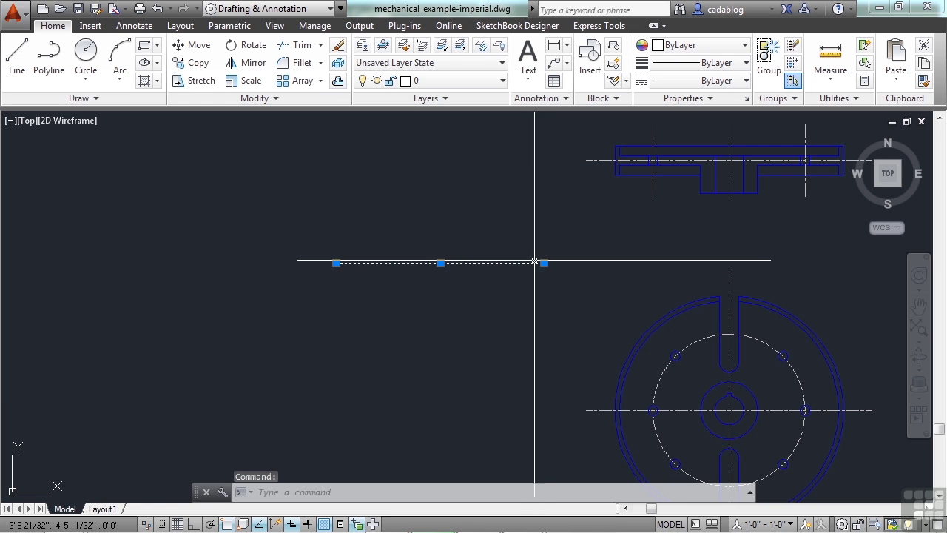
pyautogui.moveTo(544, 263)
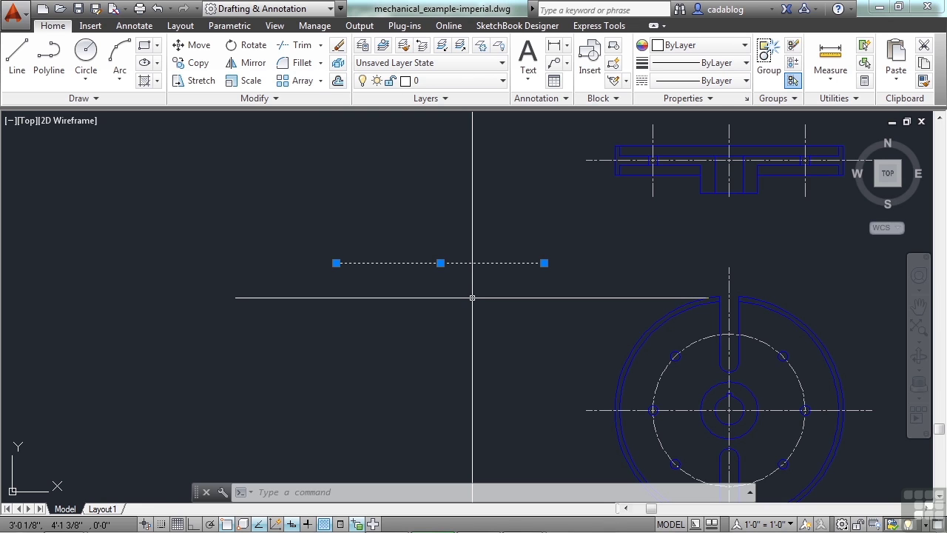
pyautogui.press('Escape')
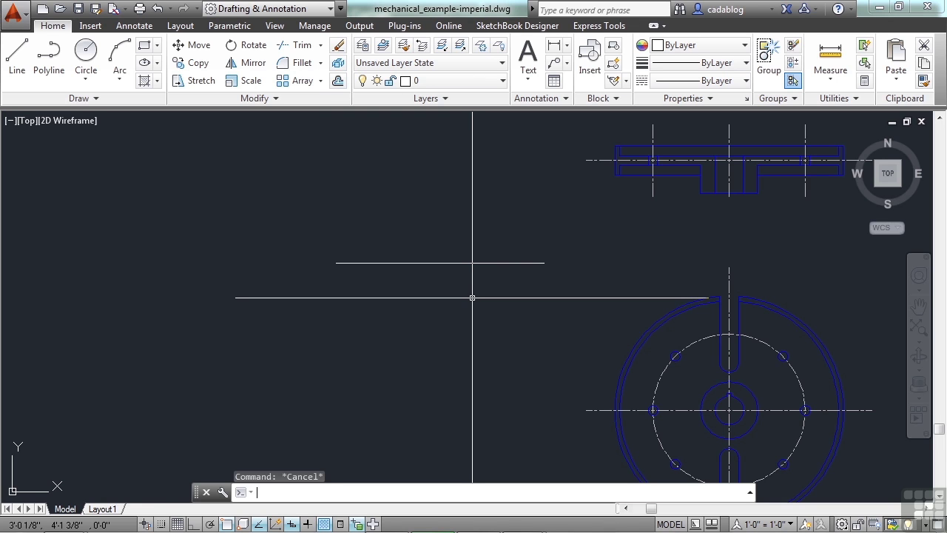
pyautogui.write('units')
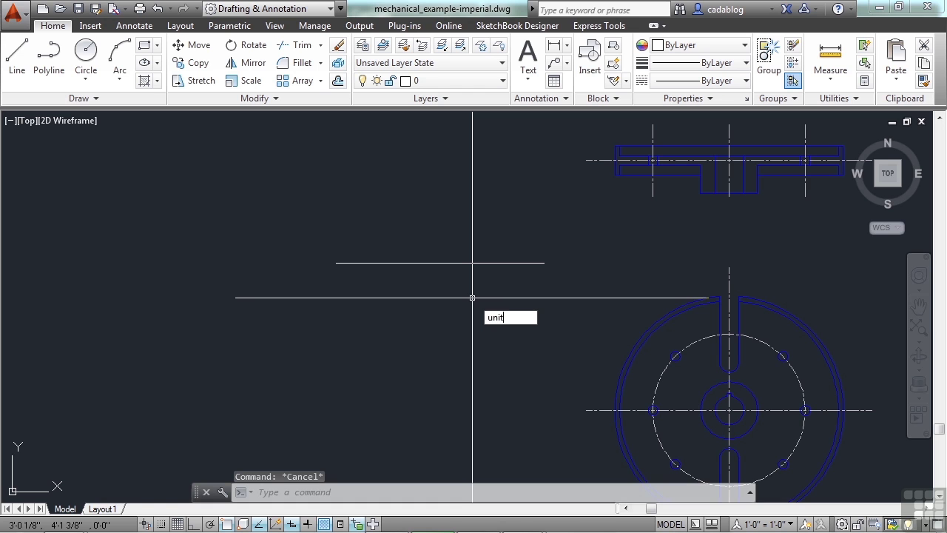
pyautogui.press('Return')
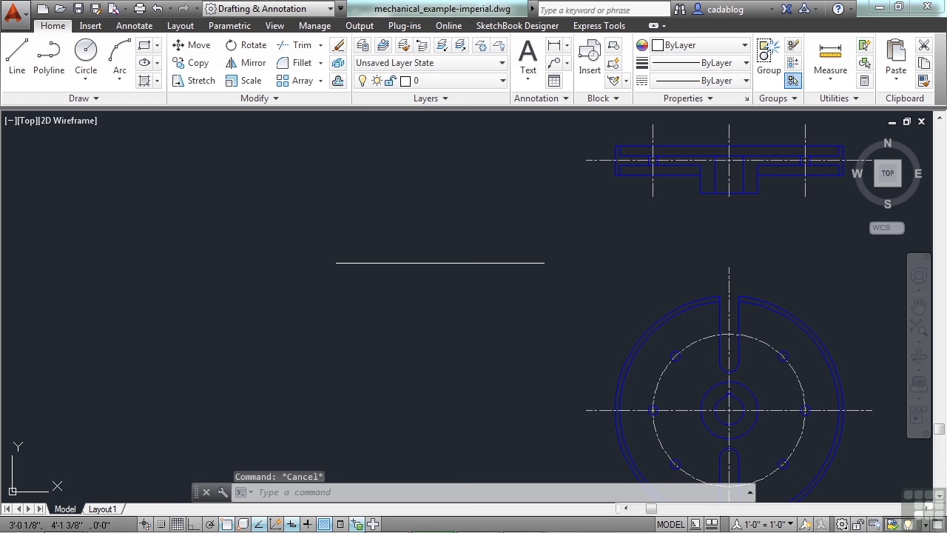
# Step: Reset insertion scale to Inches; preview Deg/Min/Sec and Surveyor's angles, ending on Decimal Degrees
pyautogui.click(145, 299)
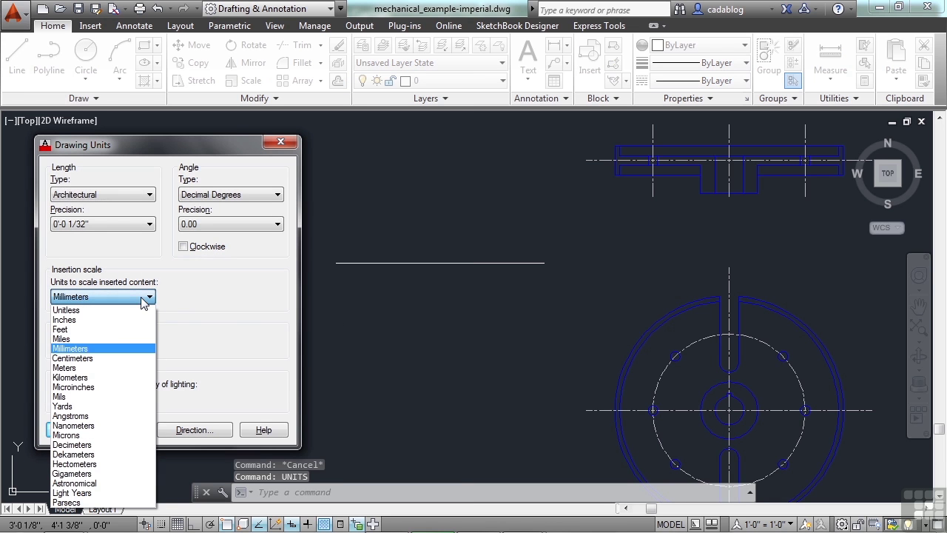
pyautogui.click(94, 319)
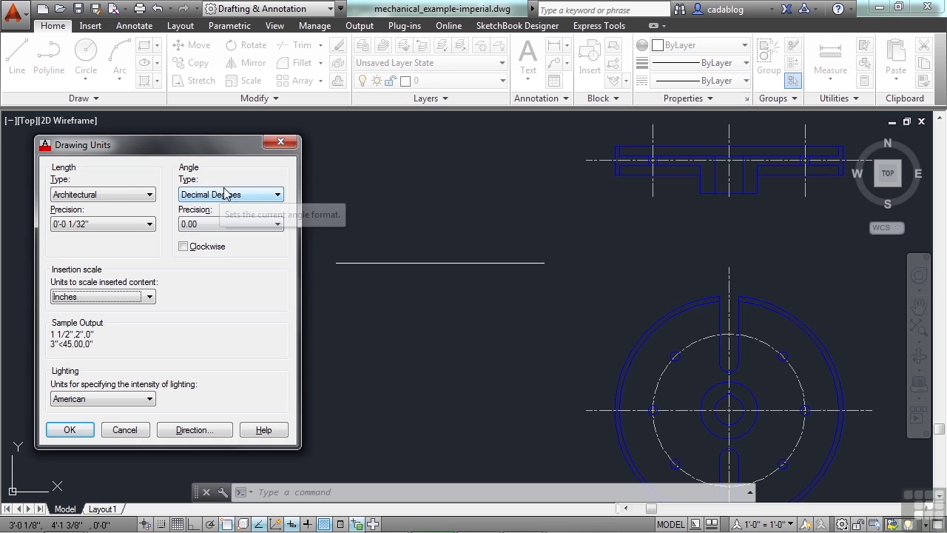
pyautogui.click(276, 197)
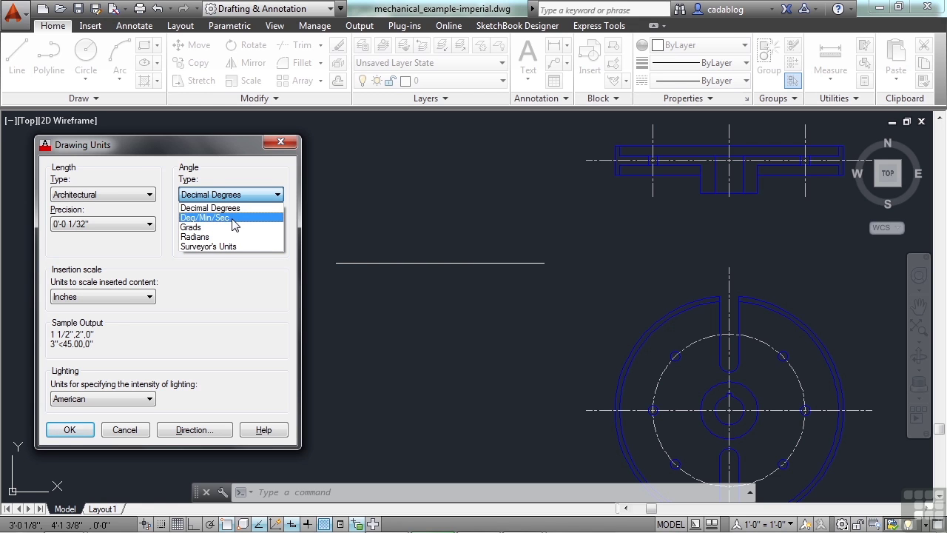
pyautogui.click(234, 218)
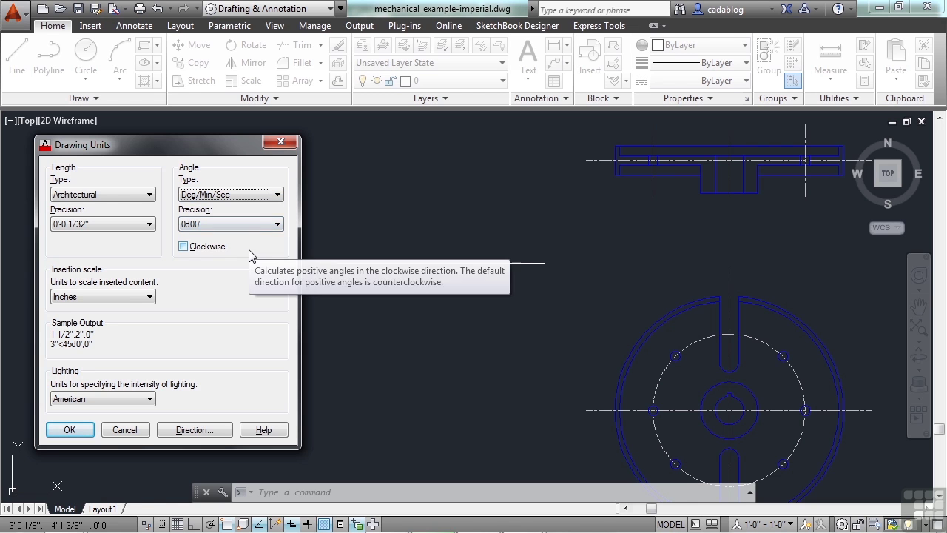
pyautogui.click(278, 196)
pyautogui.click(244, 249)
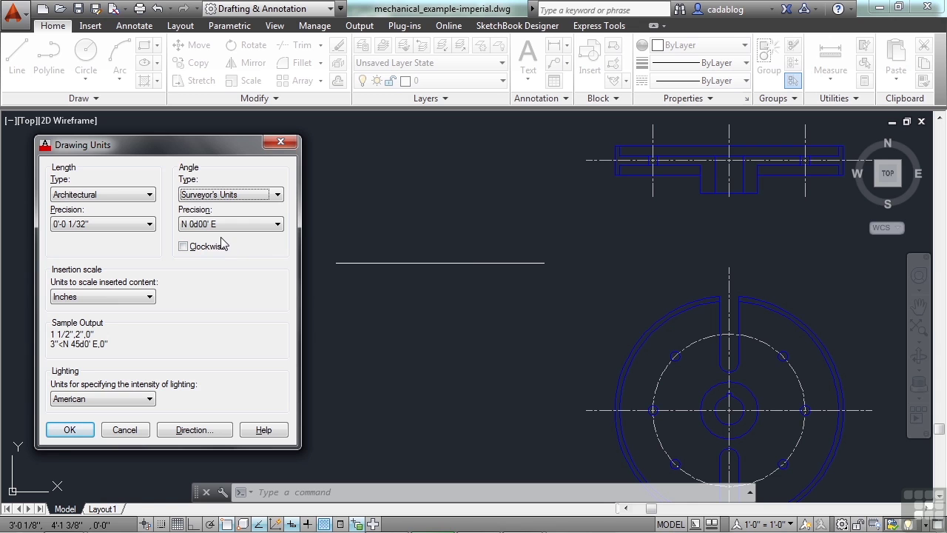
pyautogui.click(279, 196)
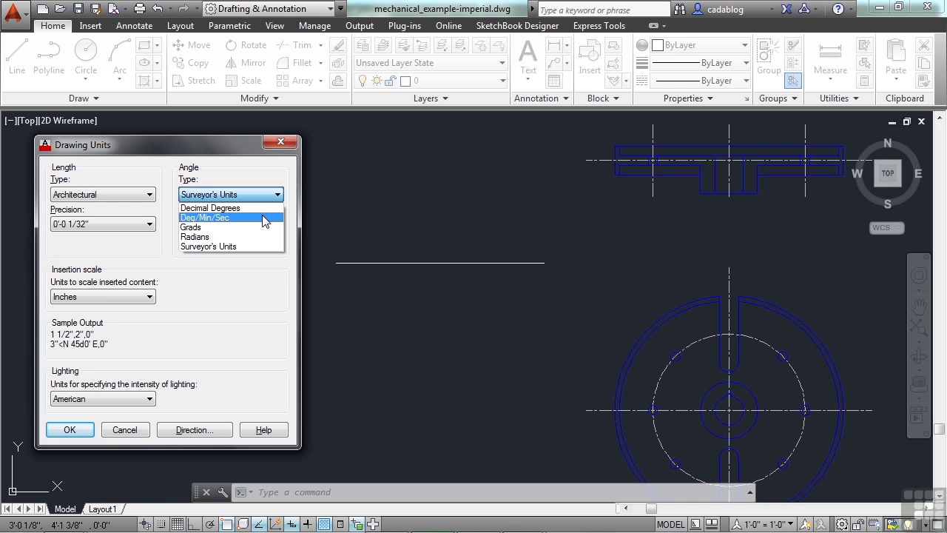
pyautogui.click(263, 208)
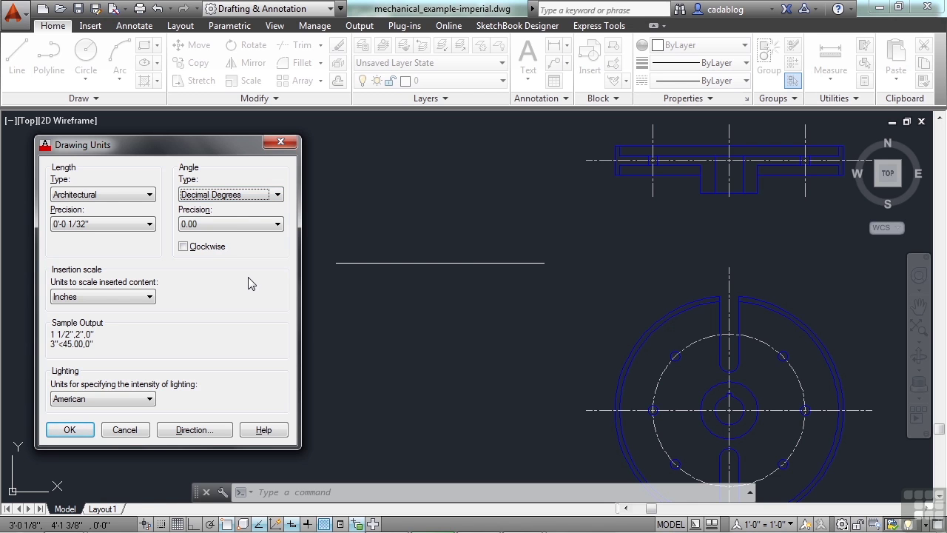
# Step: Leave length precision at 0'-0 1/32" and switch Length Type to Decimal
pyautogui.click(145, 224)
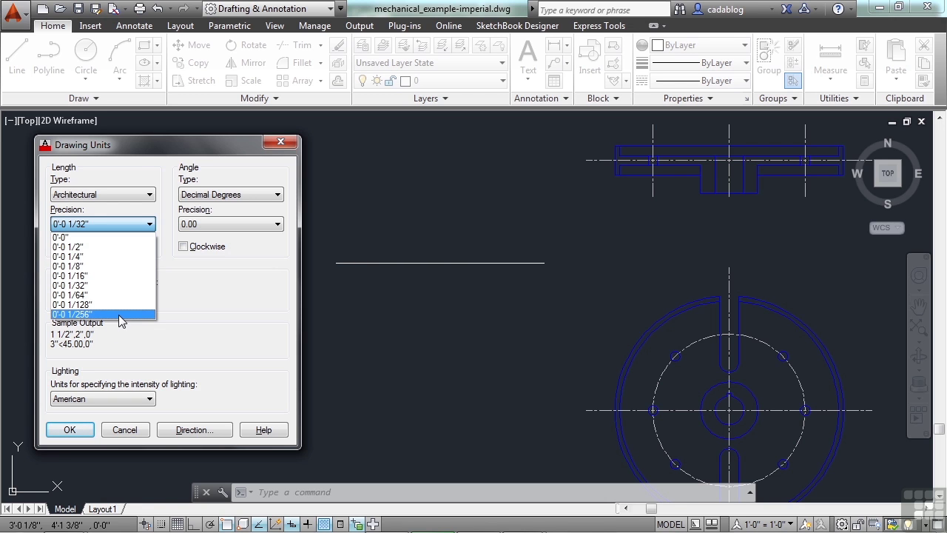
pyautogui.click(179, 278)
pyautogui.click(137, 197)
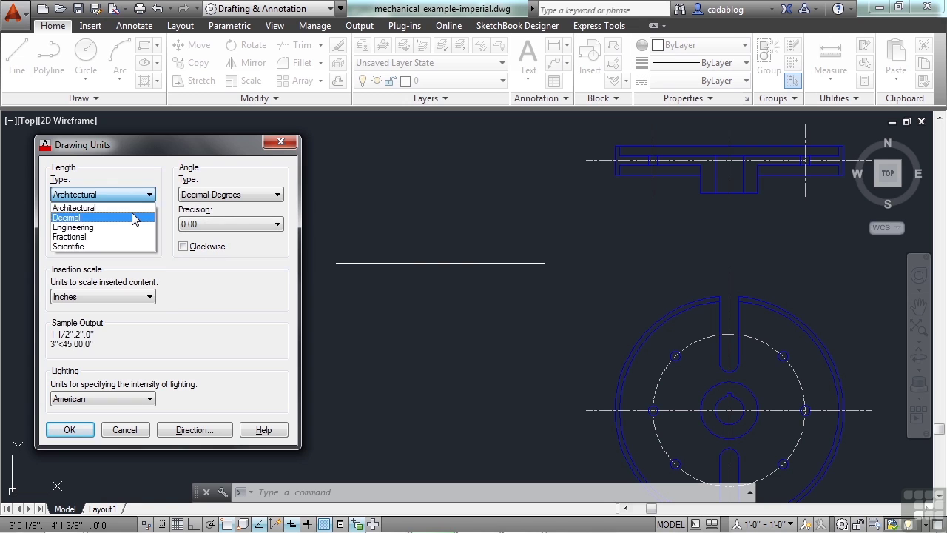
pyautogui.click(132, 217)
# Step: Try decimal length precision of 0.00000000, then 0.000
pyautogui.click(149, 224)
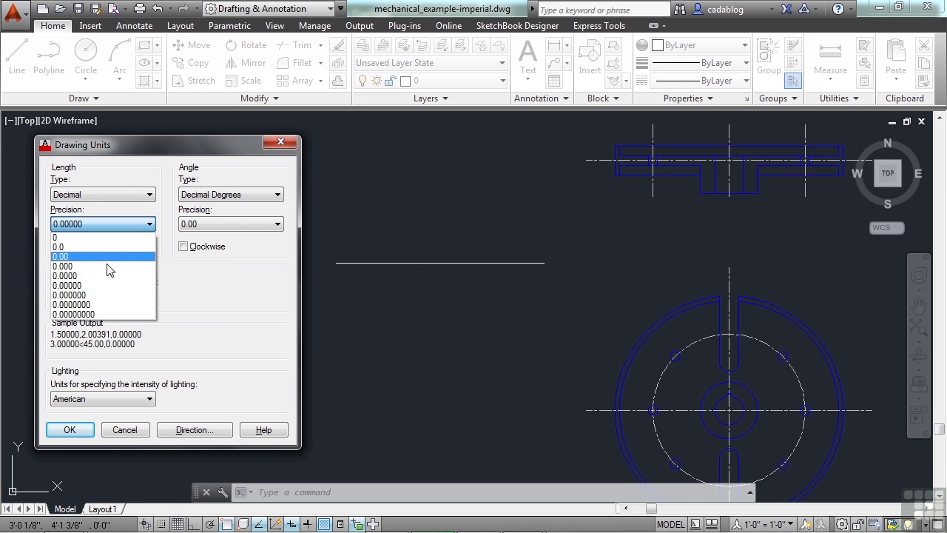
pyautogui.click(149, 314)
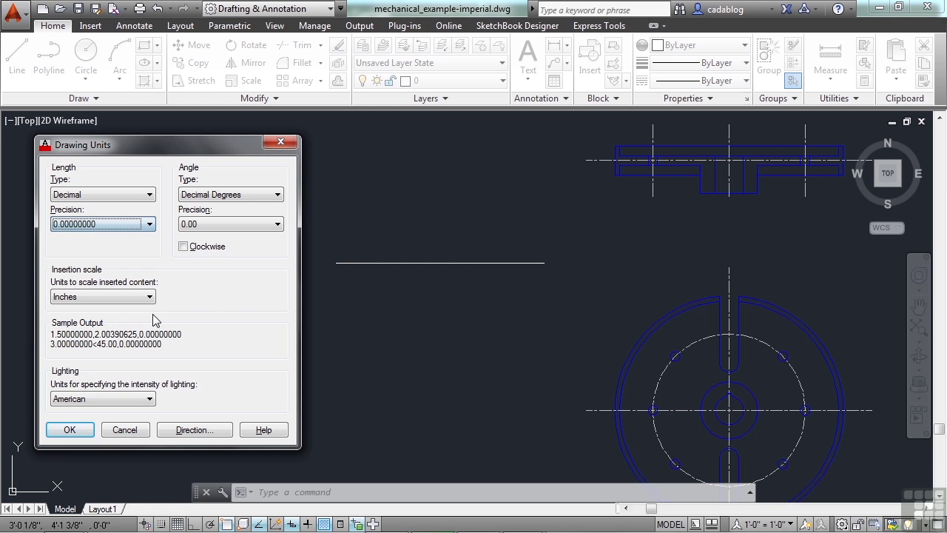
pyautogui.click(150, 225)
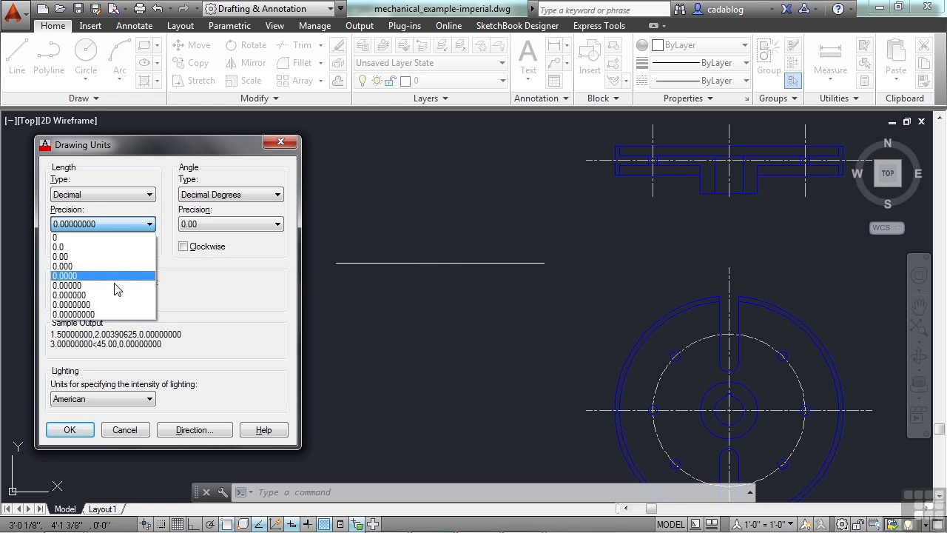
pyautogui.click(74, 269)
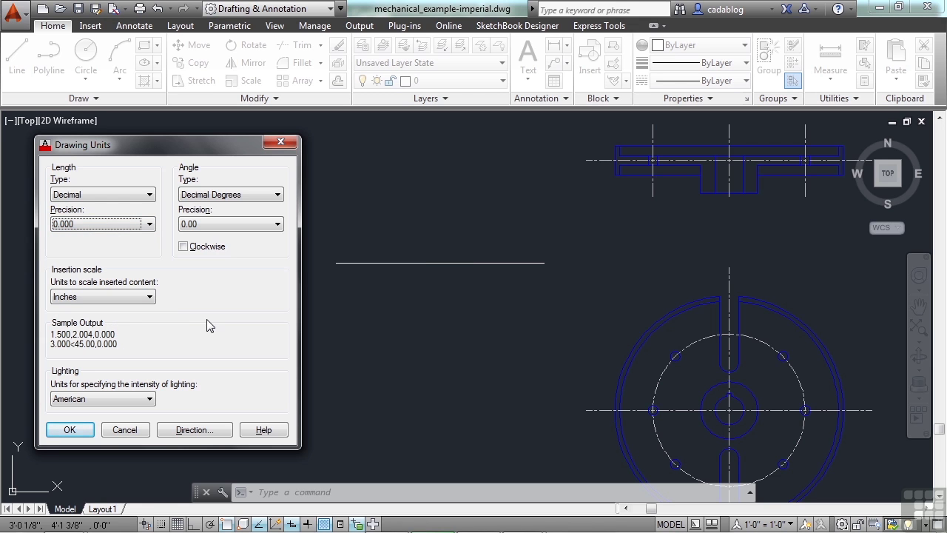
pyautogui.click(149, 194)
# Step: Set Length Type to Architectural with 0'-0 1/16" precision
pyautogui.click(136, 208)
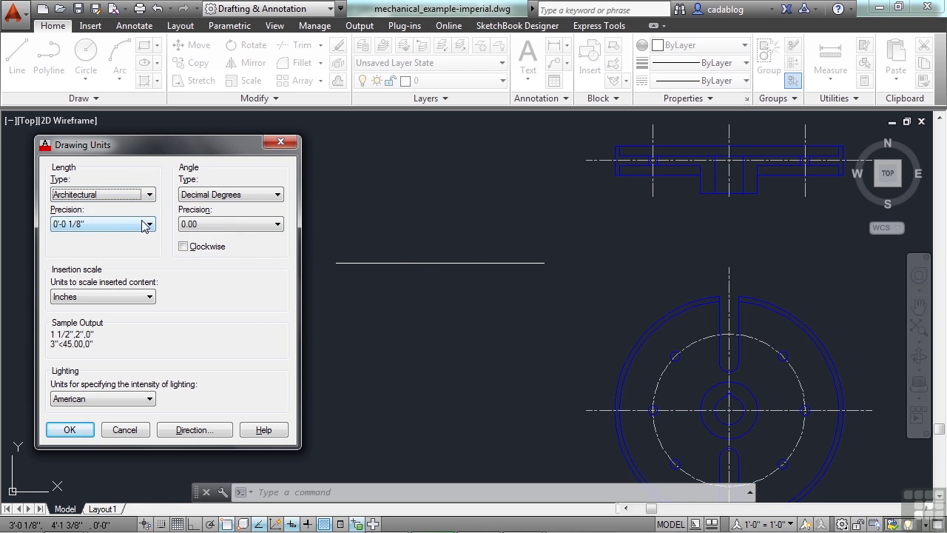
pyautogui.click(148, 224)
pyautogui.click(118, 277)
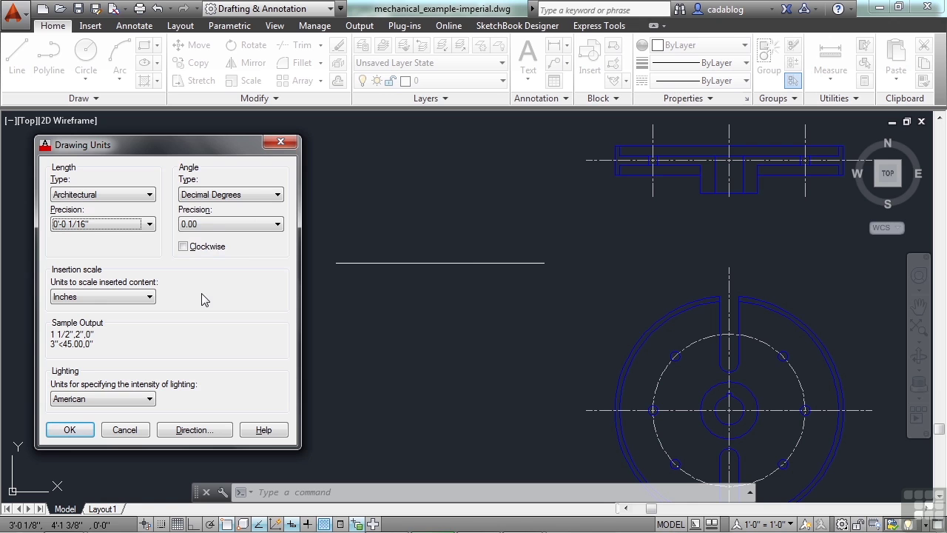
# Step: Switch Angle Type to Deg/Min/Sec, keeping angle precision at 0d00'
pyautogui.click(277, 224)
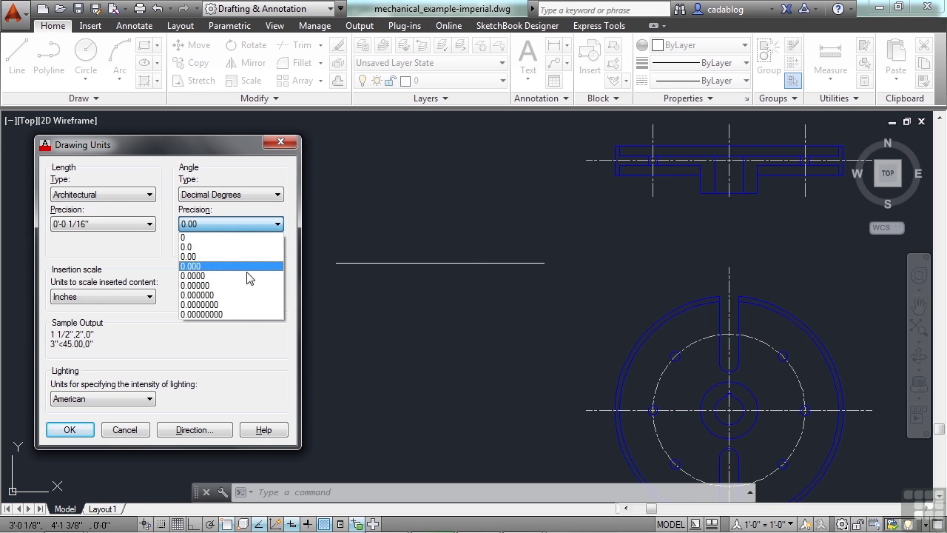
pyautogui.click(242, 340)
pyautogui.click(270, 195)
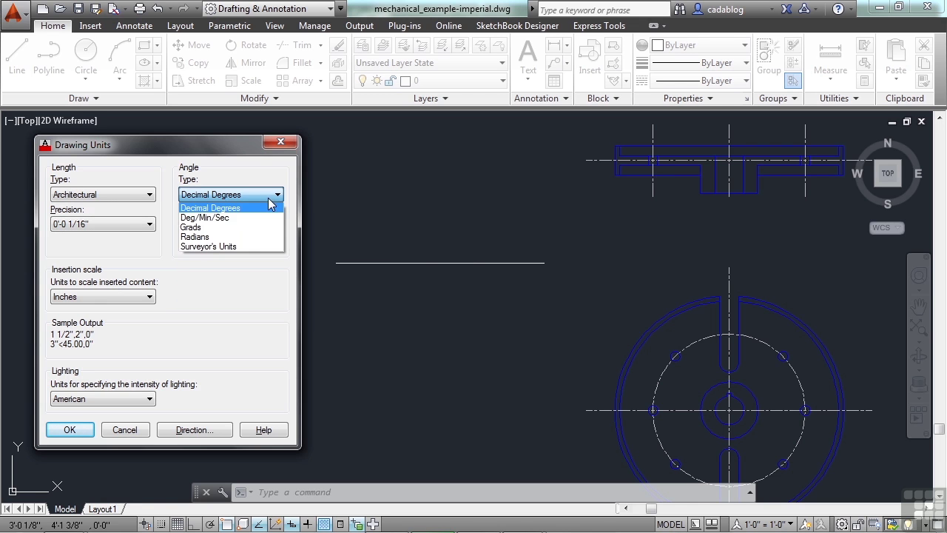
pyautogui.click(267, 222)
pyautogui.click(266, 222)
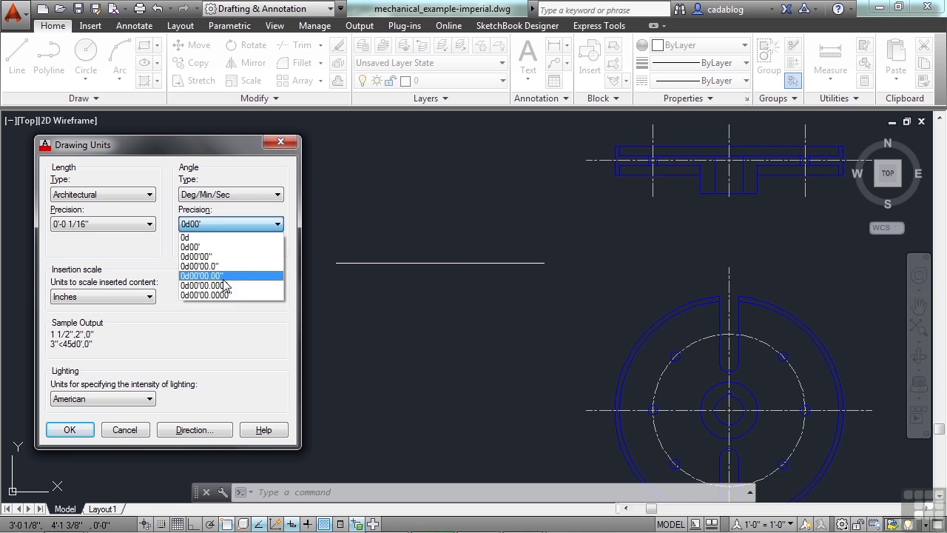
pyautogui.click(241, 296)
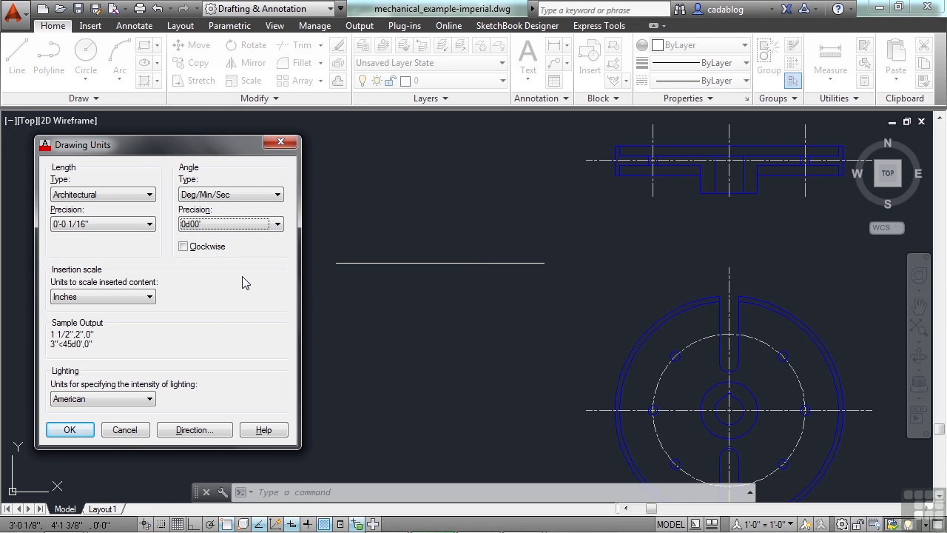